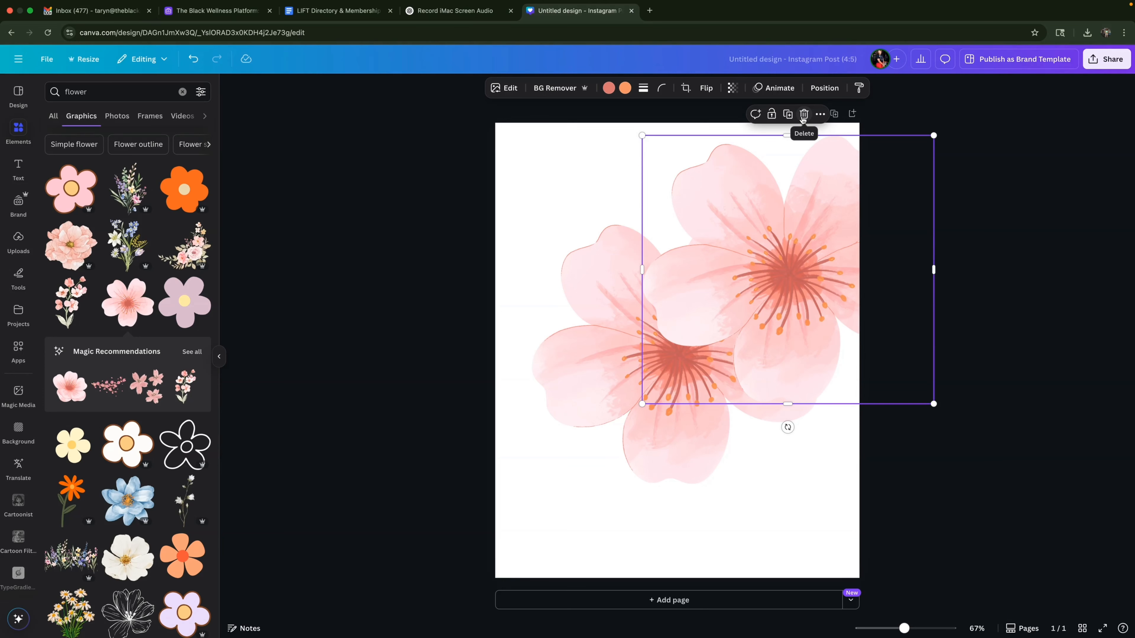
Delete the overlapping flower copy and enlarge the remaining flower to the full page width, centred on the page.
left_click(803, 115)
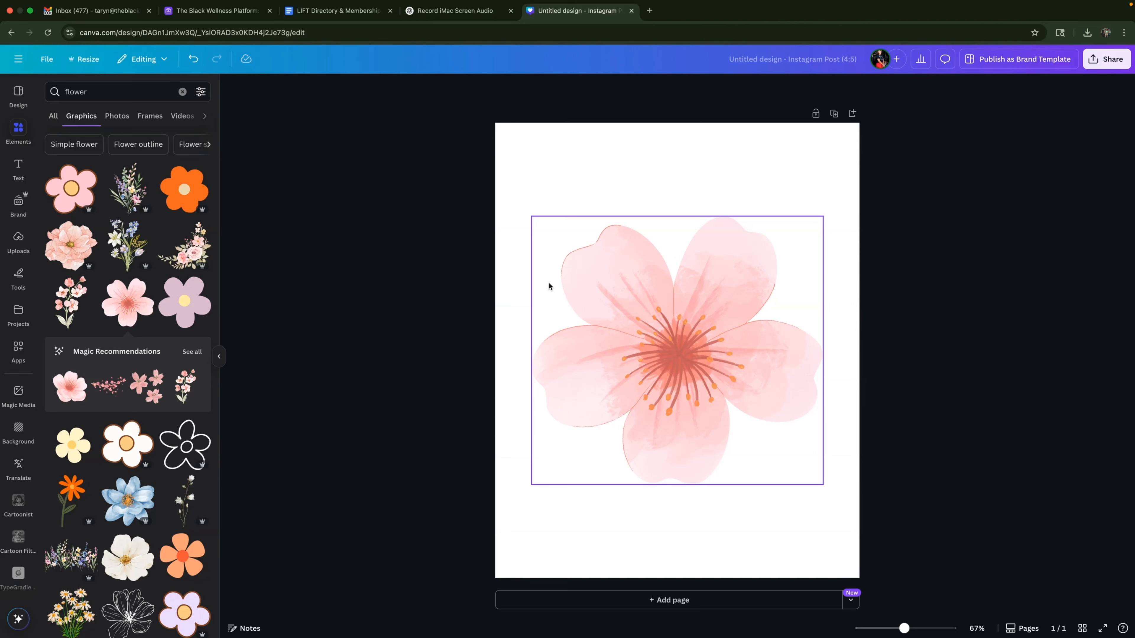
left_click(582, 288)
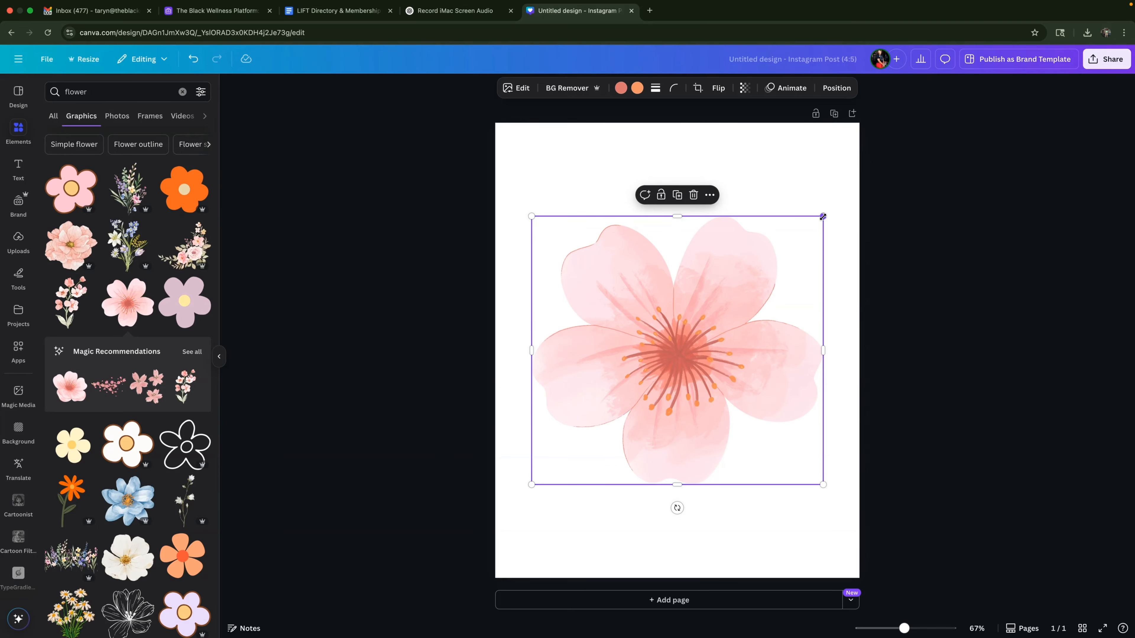
left_click_drag(822, 216, 920, 173)
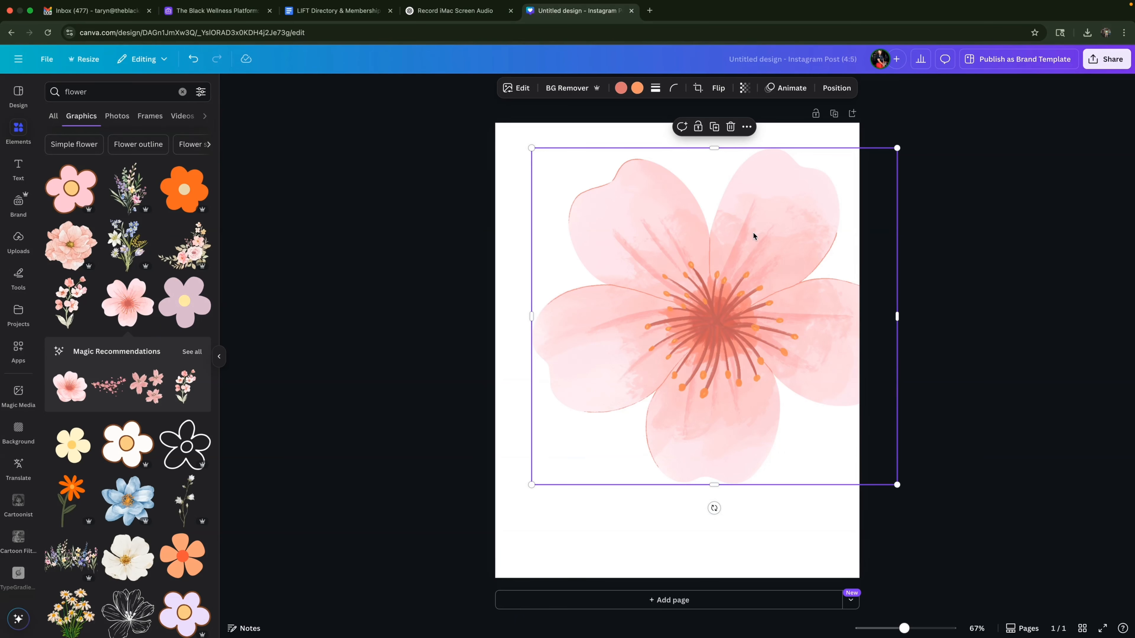
left_click_drag(765, 241, 729, 277)
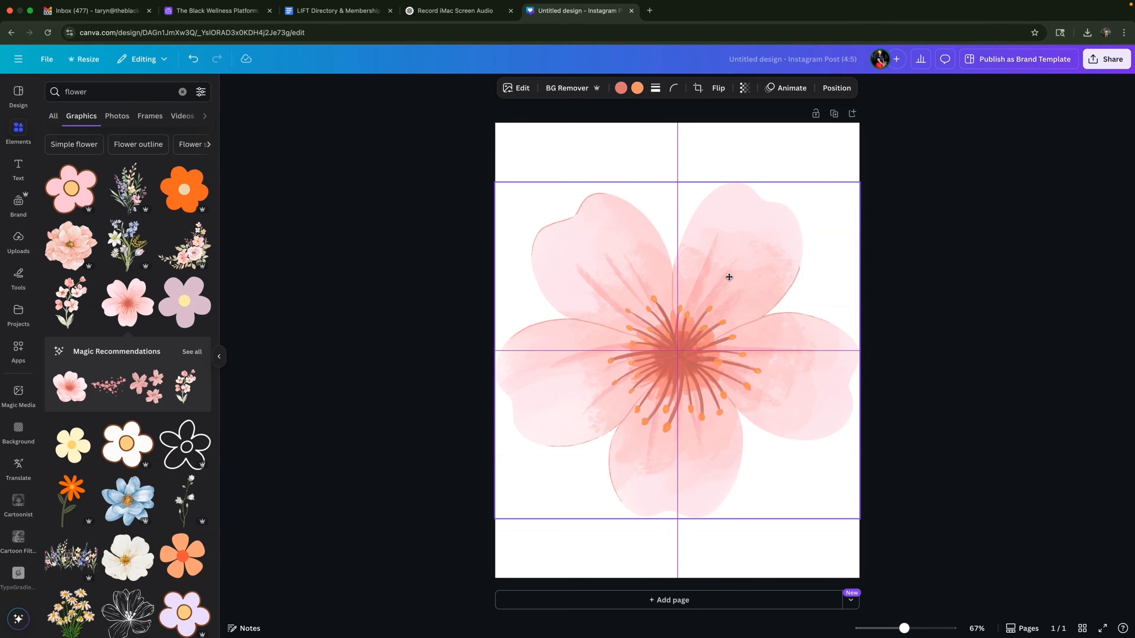
left_click_drag(729, 277, 728, 278)
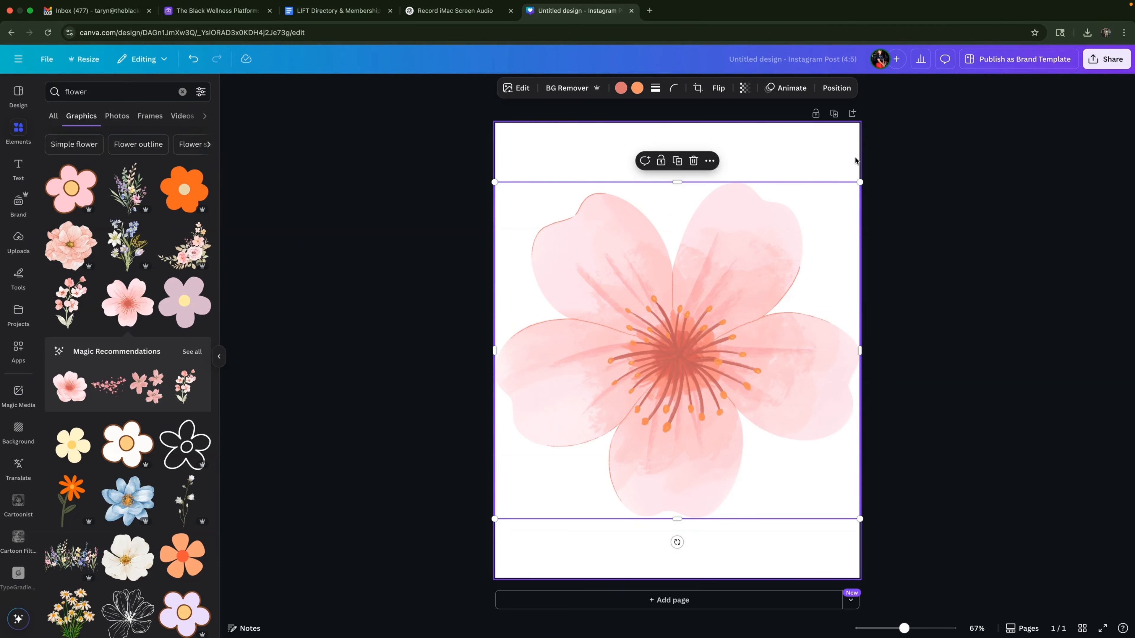
left_click(917, 161)
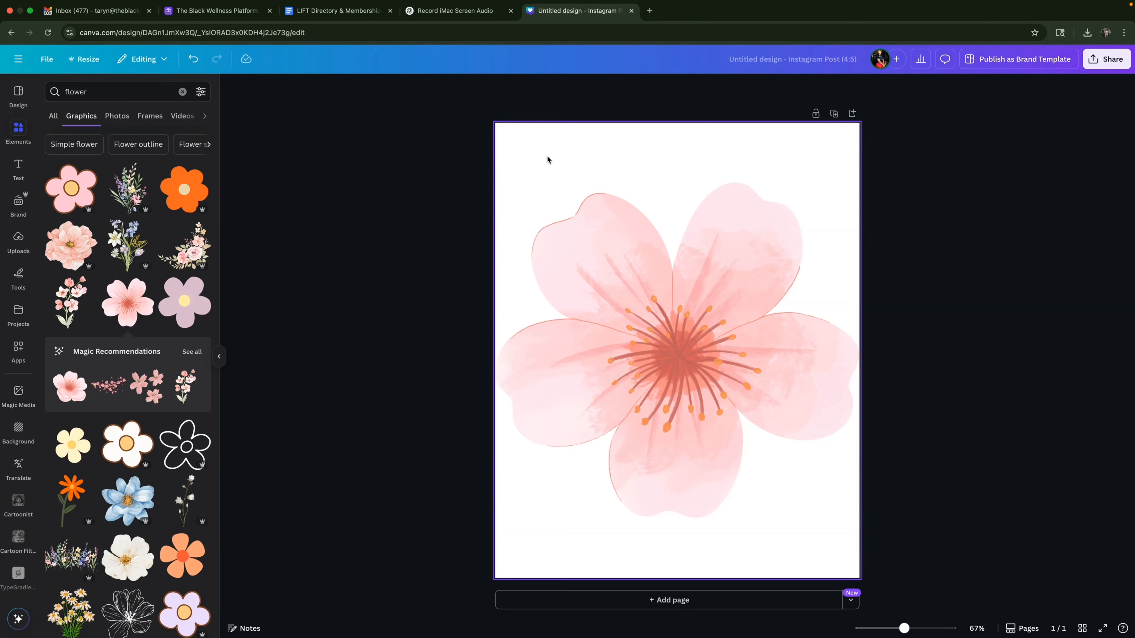
Set the page background to the medium salmon pink from the flower's photo colors, trying #fccfd4 first.
left_click(532, 157)
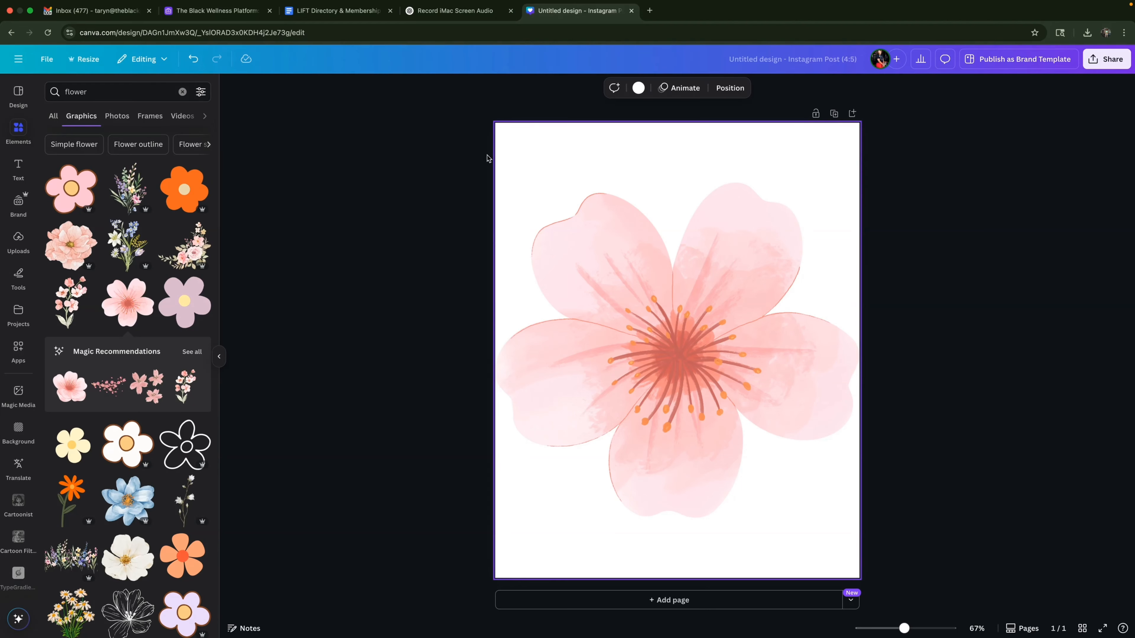
left_click(639, 88)
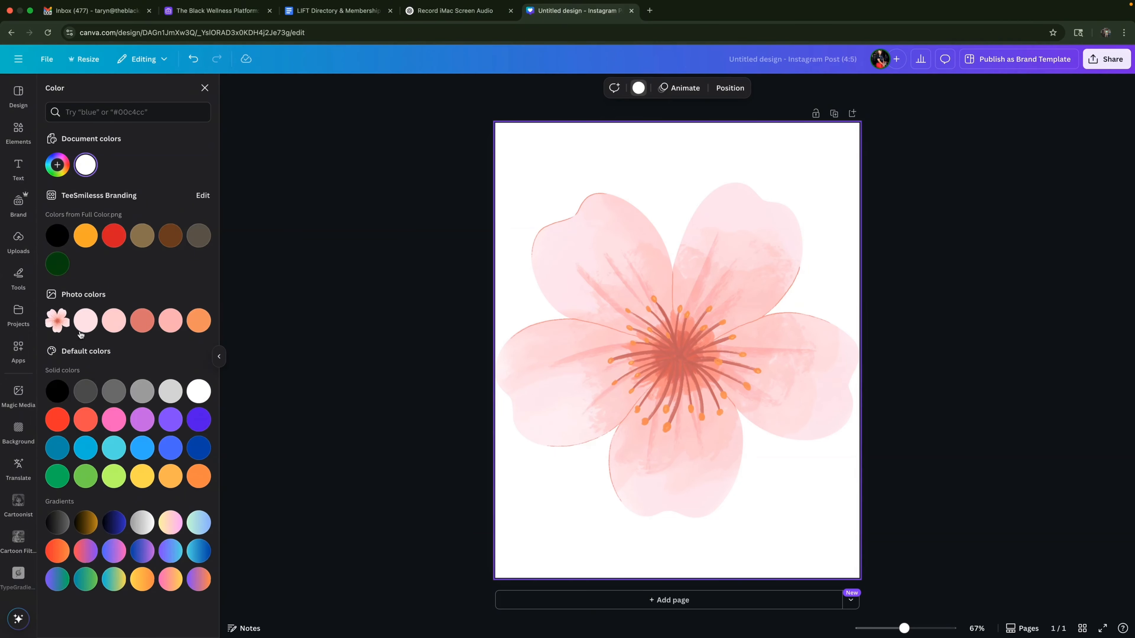
left_click(114, 322)
left_click(166, 325)
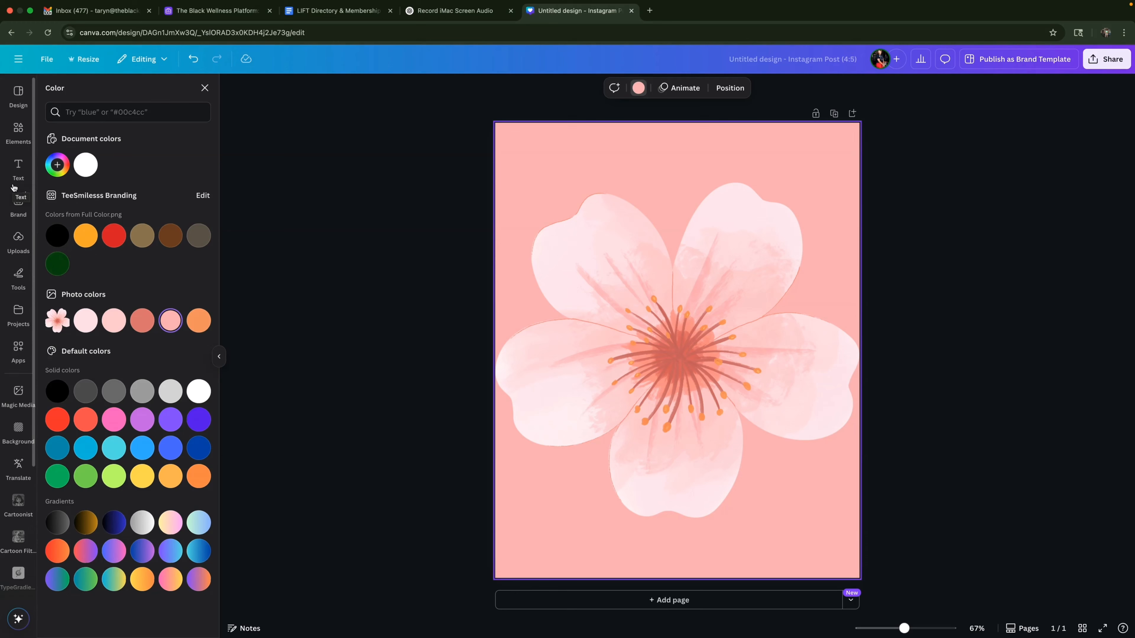
Add a text box reading "Hibiscus Flower" at a font size of about 38, centred below the flower.
left_click(19, 172)
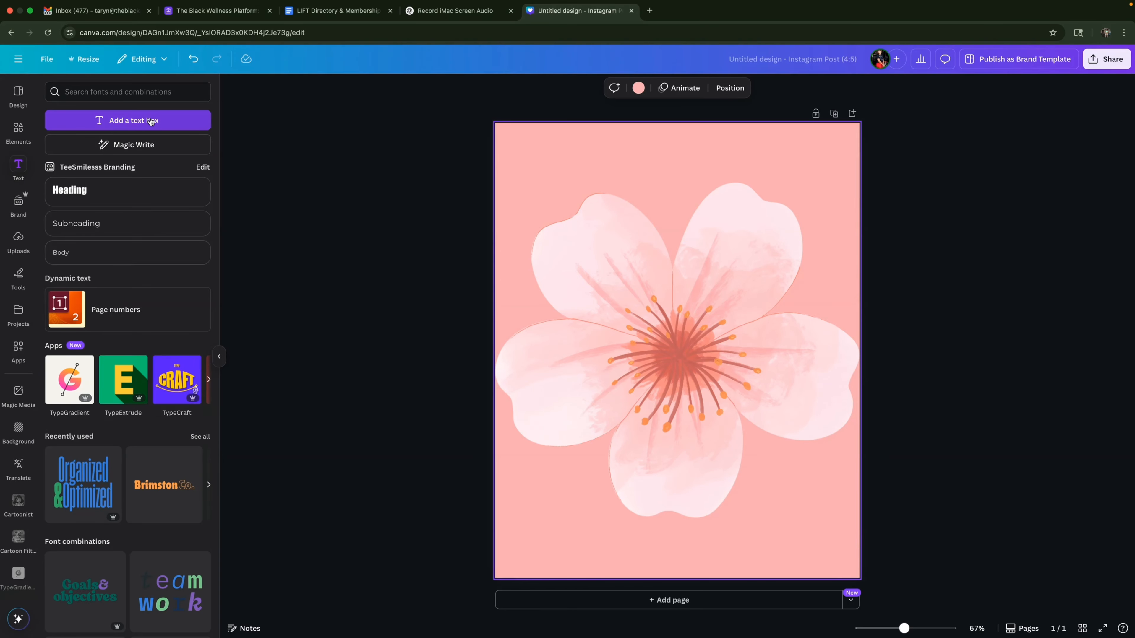
left_click(176, 125)
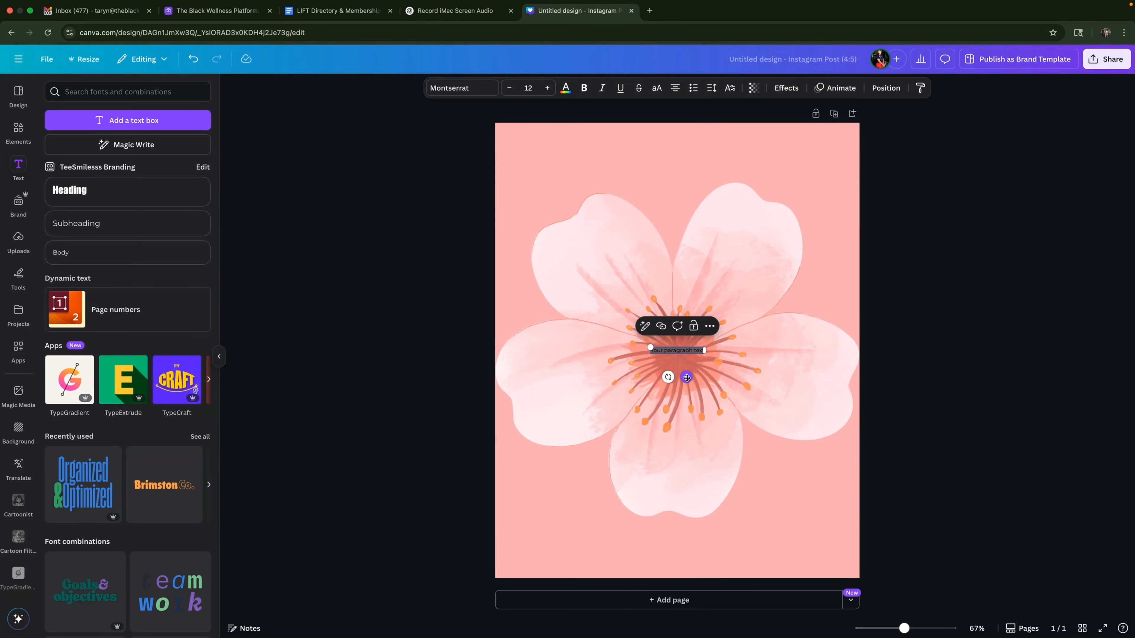
left_click_drag(687, 377, 686, 571)
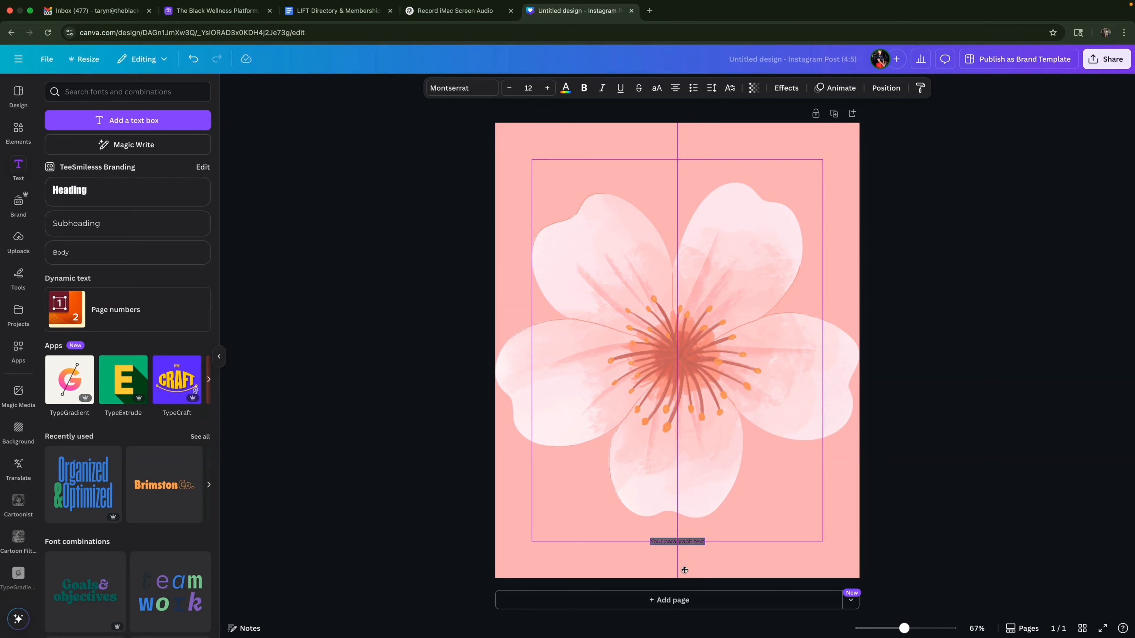
left_click_drag(684, 571, 684, 570)
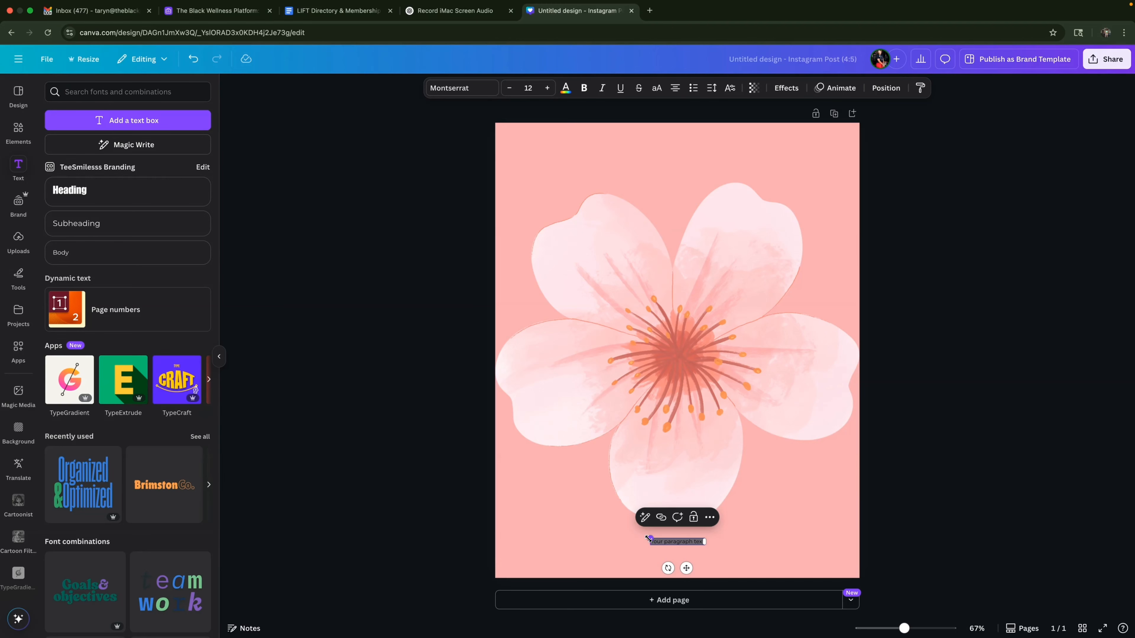
left_click_drag(648, 538, 529, 534)
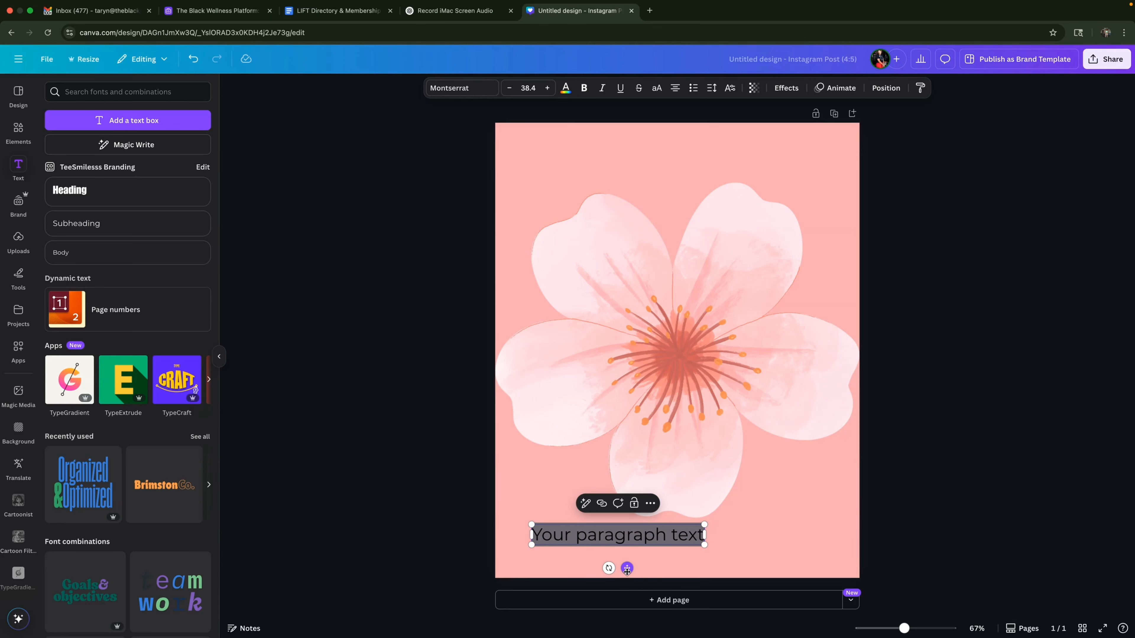
left_click_drag(626, 572, 687, 575)
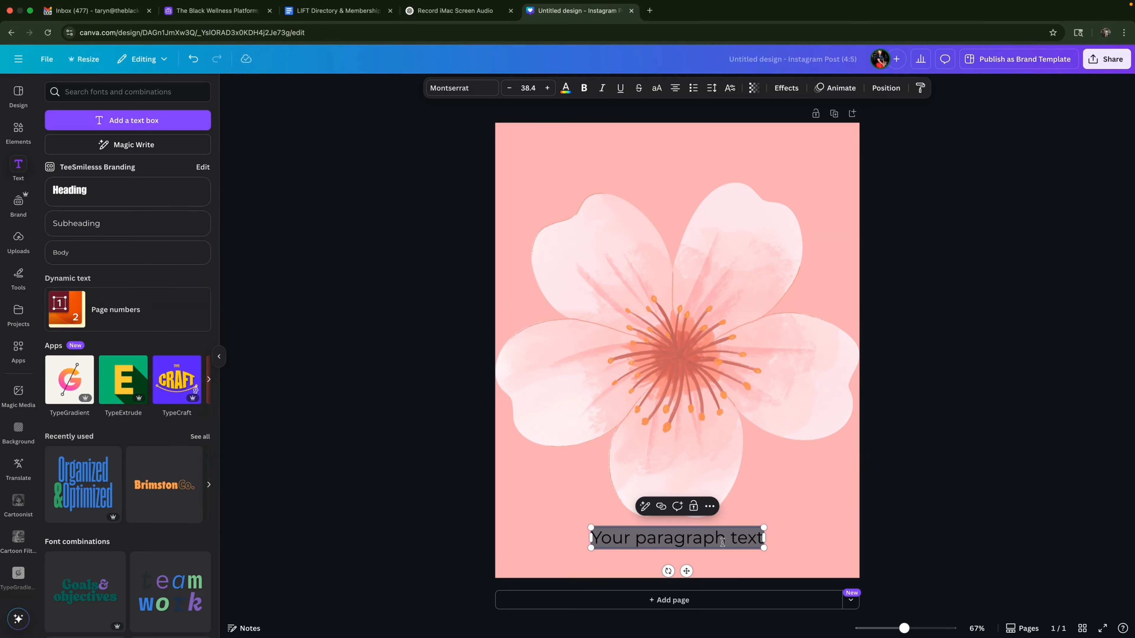
type("Hibiscus Flower")
left_click(839, 544)
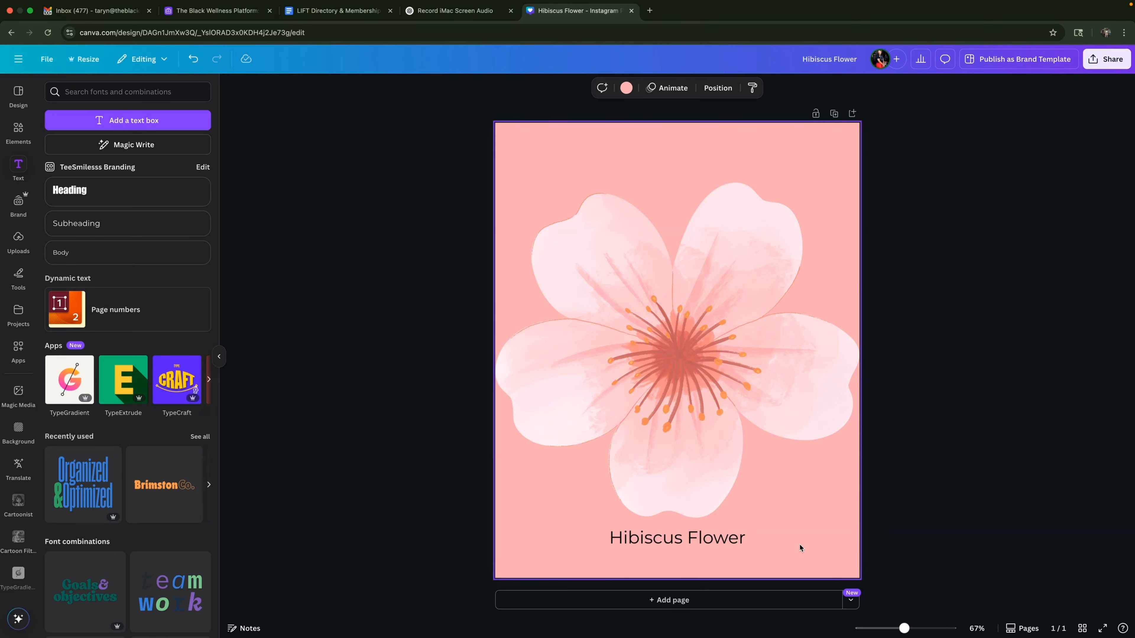
Change the font of the "Hibiscus Flower" text to Horizon.
left_click(712, 542)
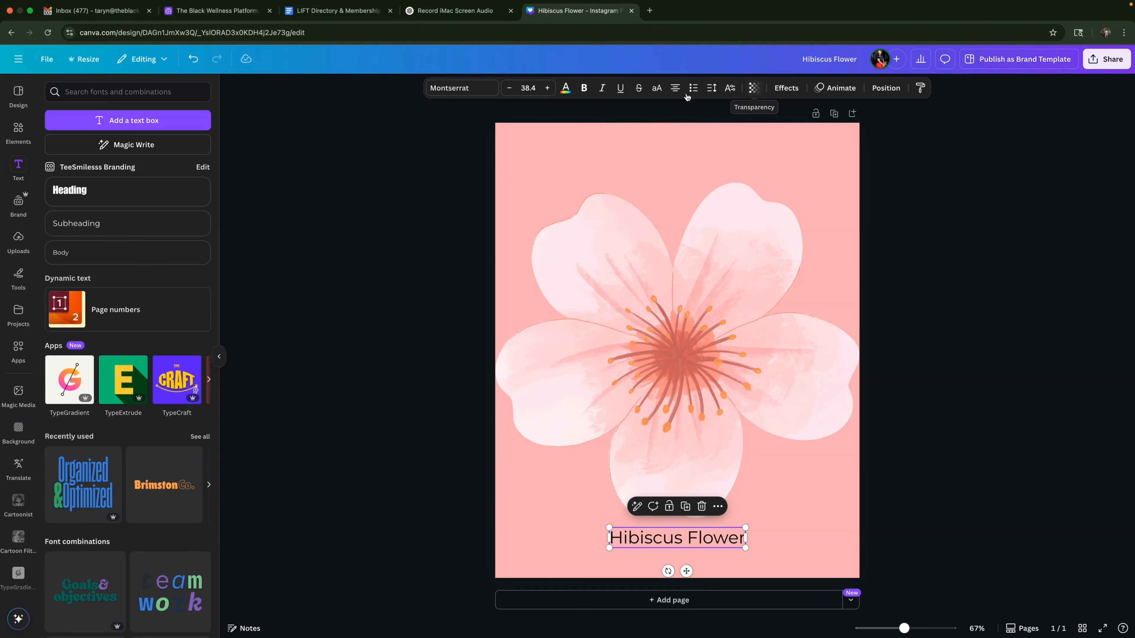
left_click(460, 89)
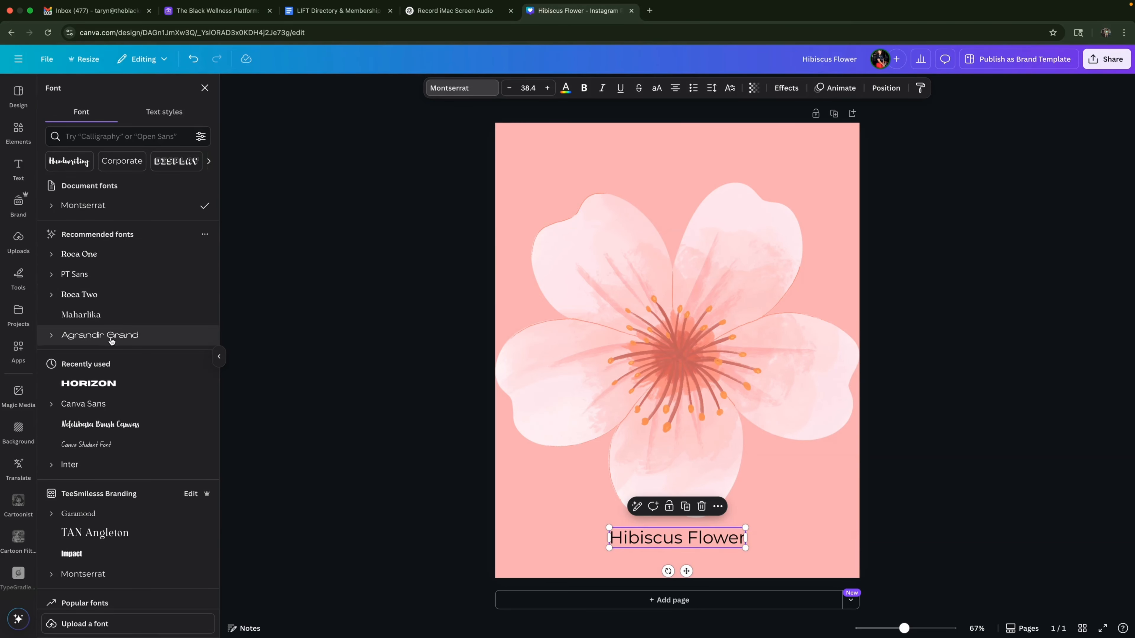
scroll(134, 349, "down", 3)
scroll(133, 349, "down", 15)
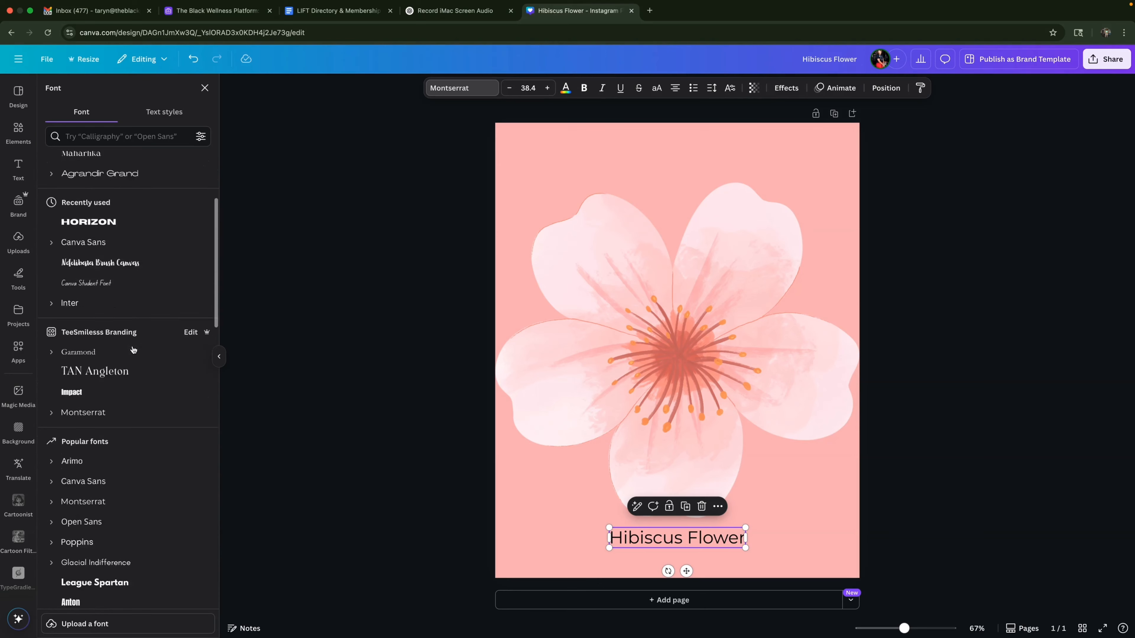
scroll(133, 350, "up", 15)
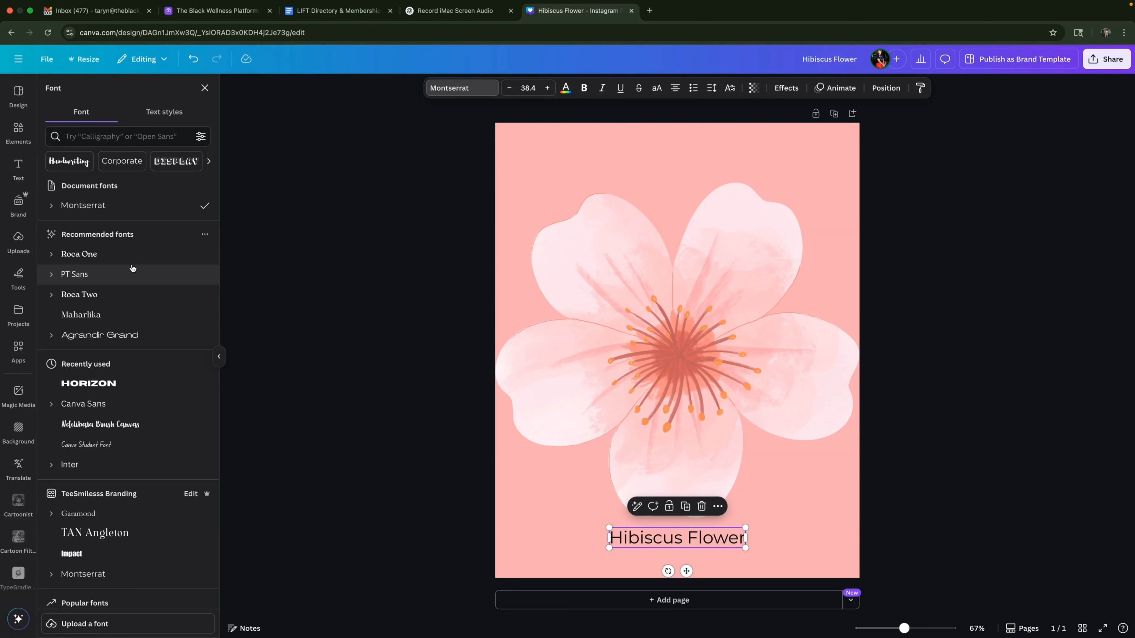
left_click(125, 389)
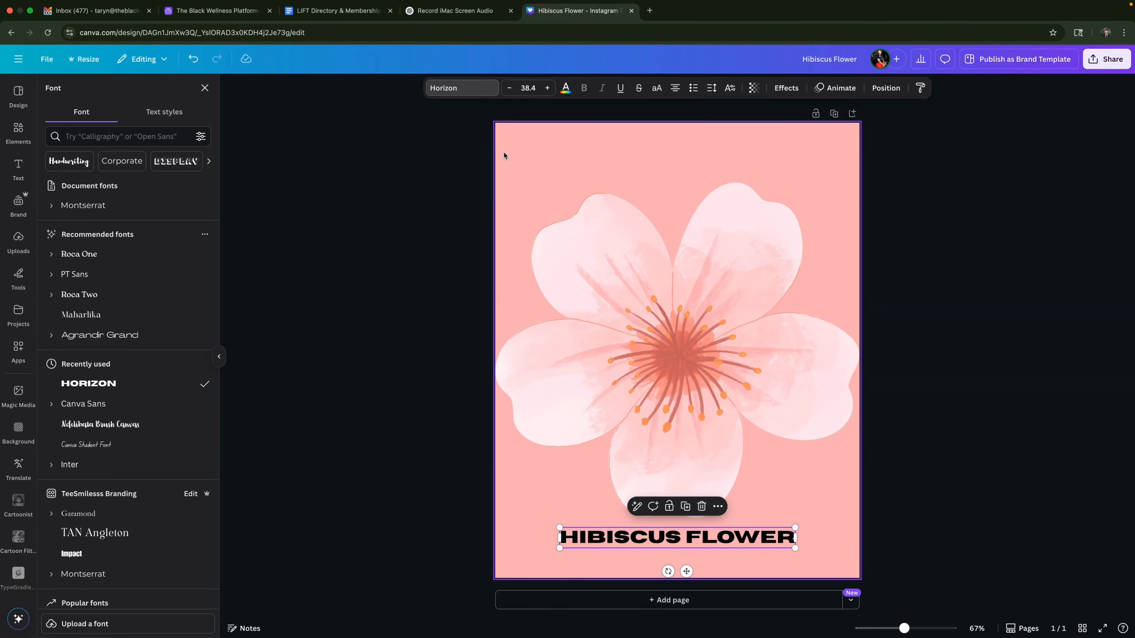
Try the orange and light pink photo colors on the flower title, settling on the dark coral one.
left_click(567, 92)
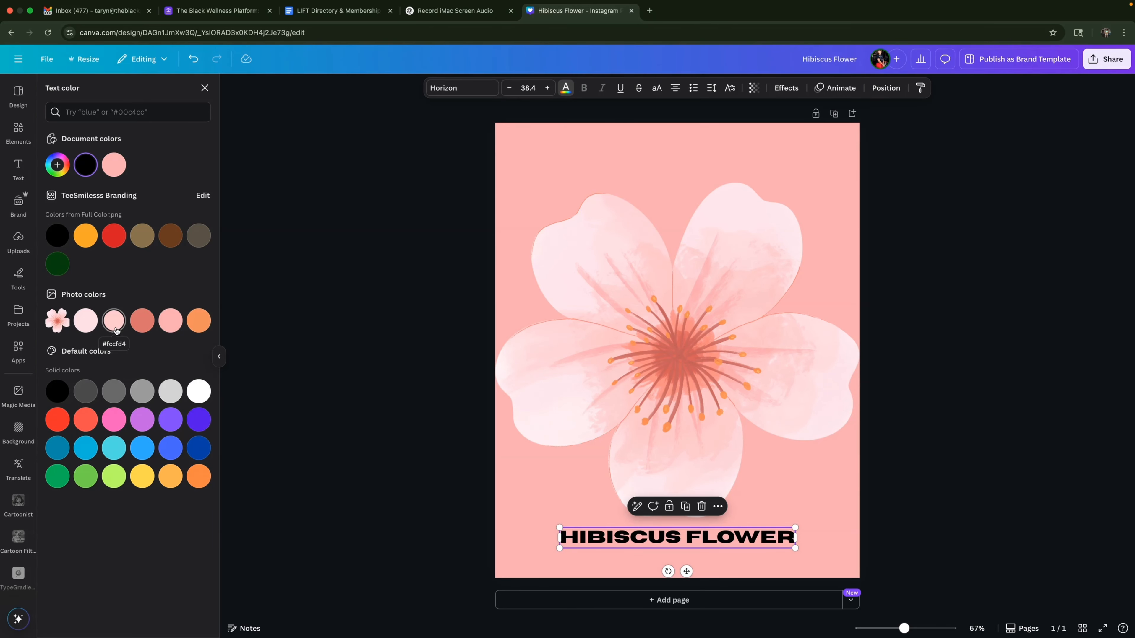
left_click(195, 326)
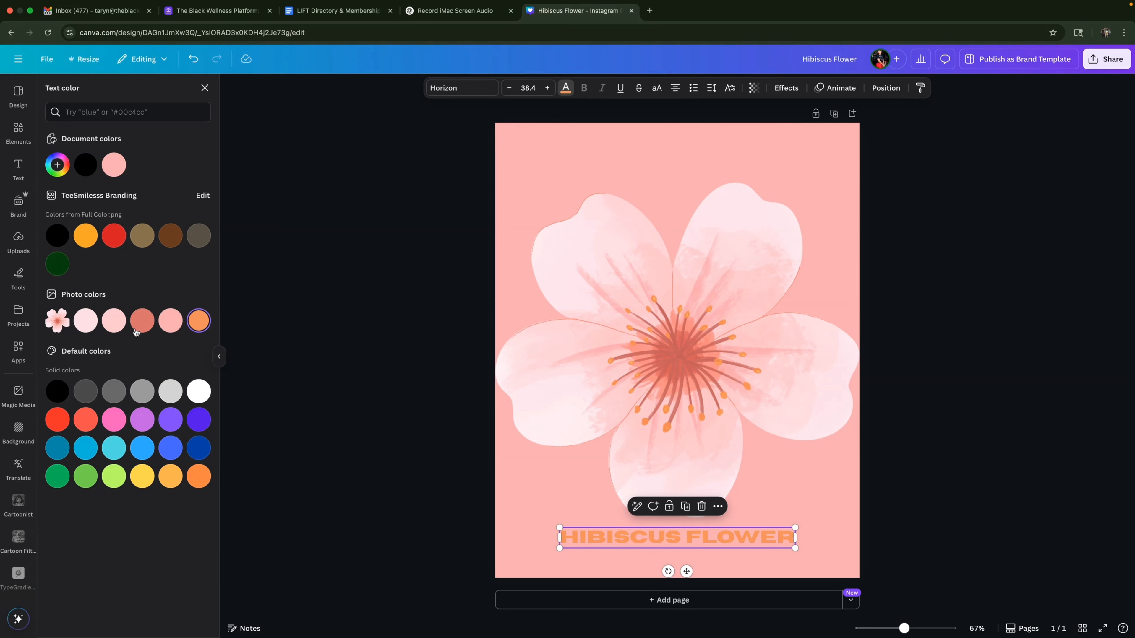
left_click(118, 325)
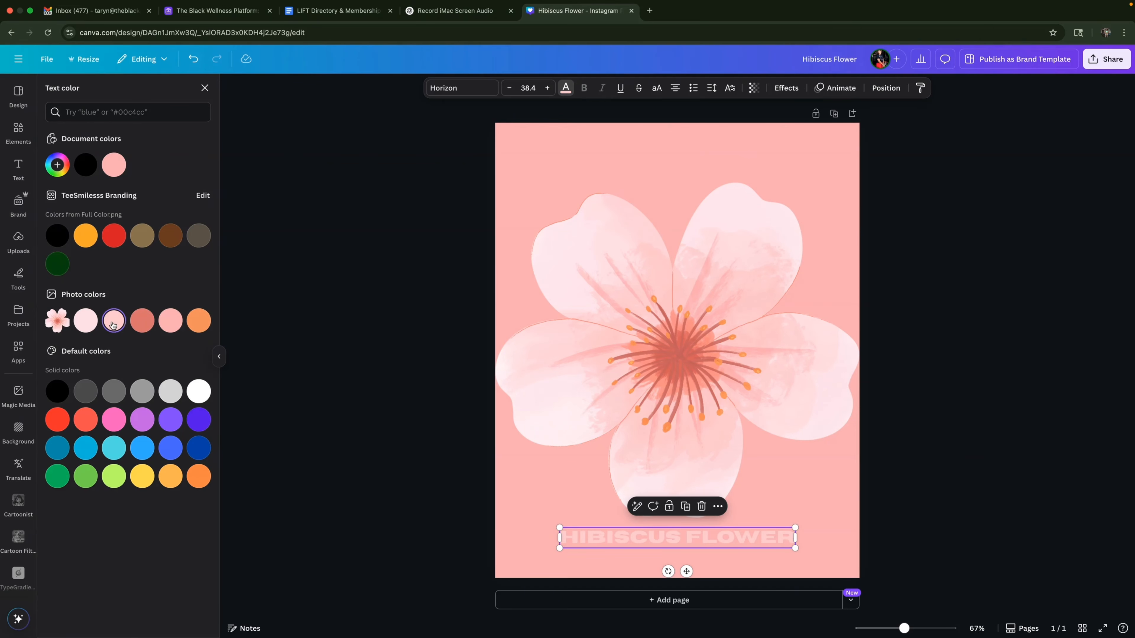
left_click(134, 324)
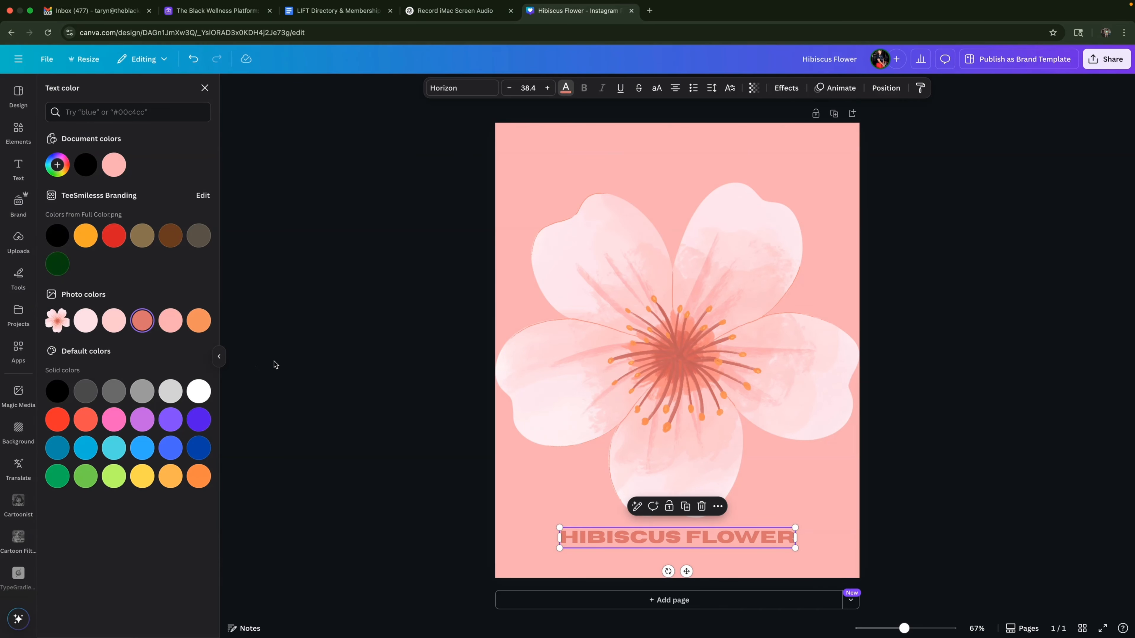
left_click(942, 444)
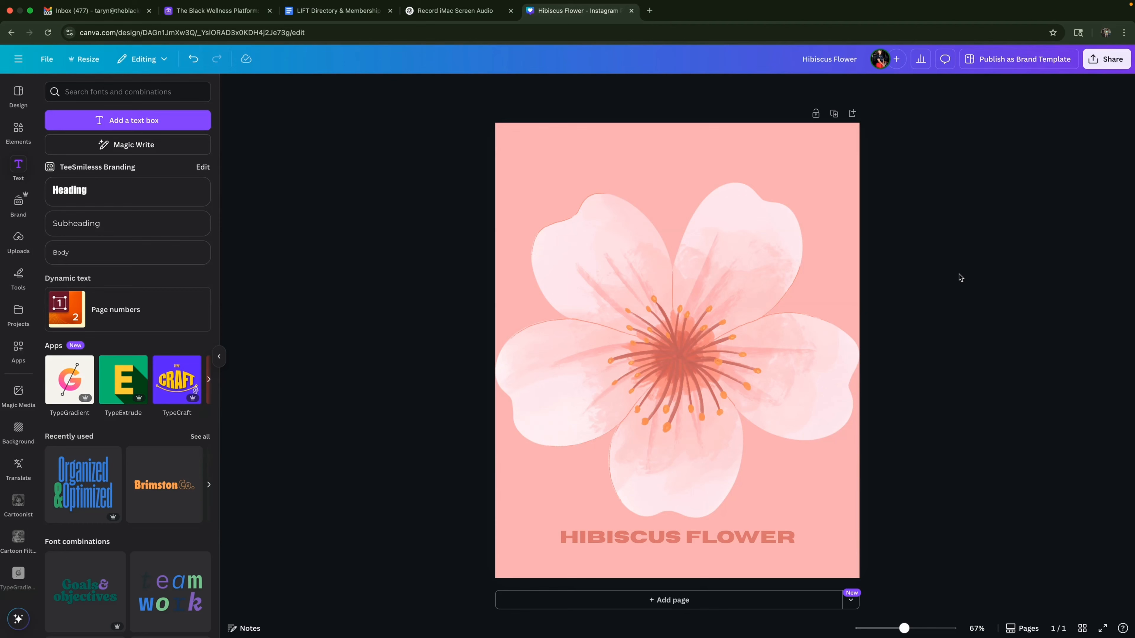
Download the design as a PNG file at 1,080 × 1,350 px.
left_click(1121, 65)
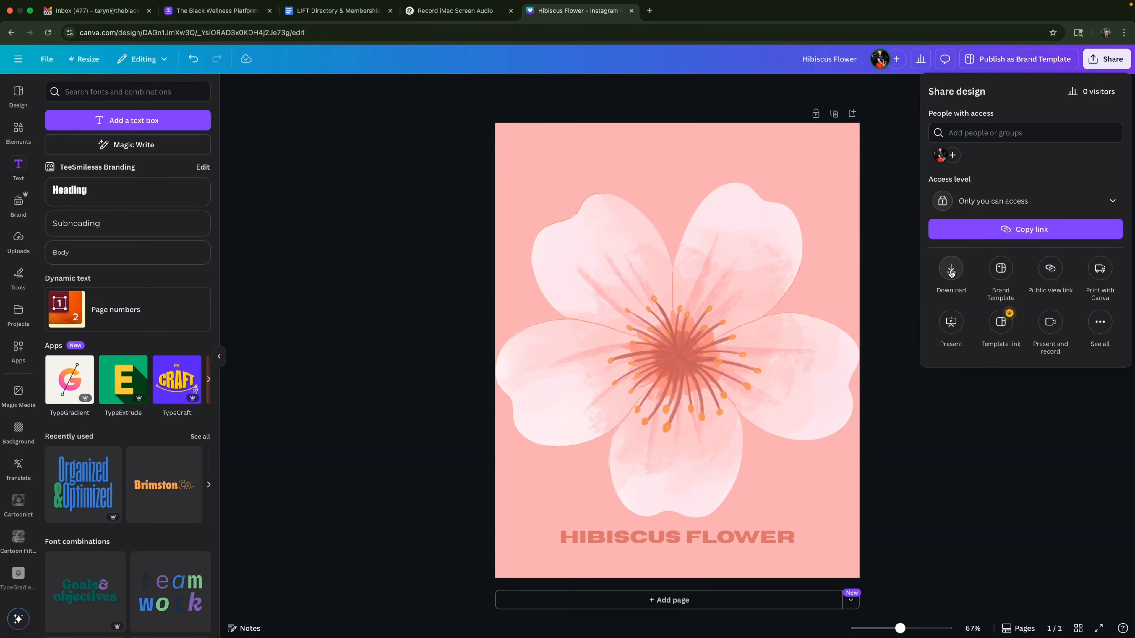
left_click(951, 270)
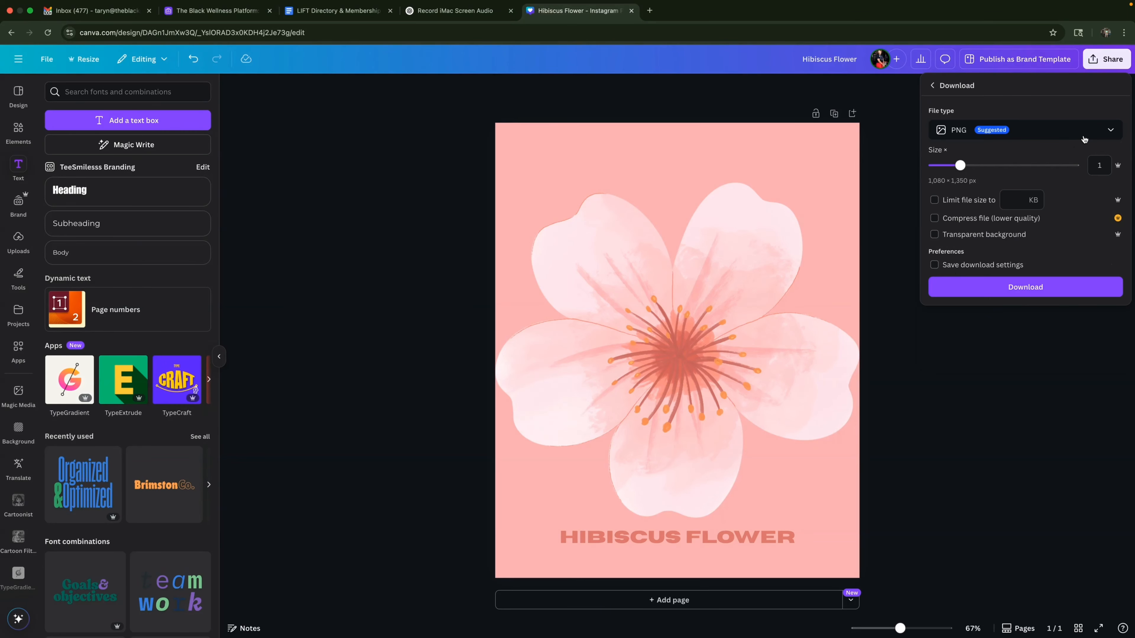
left_click(1104, 133)
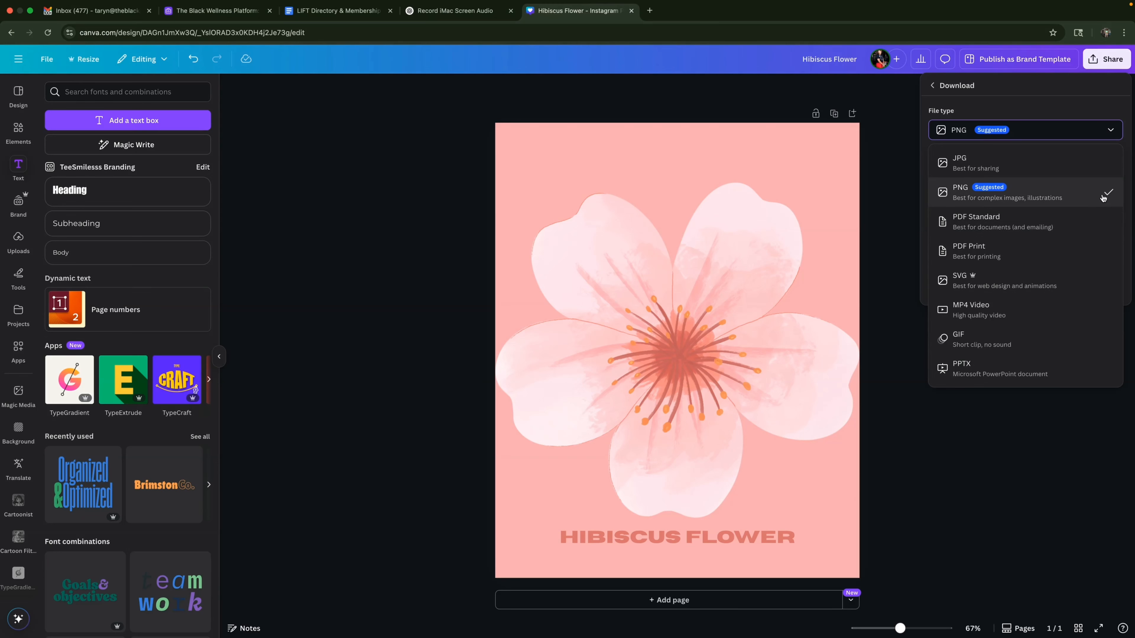
left_click(1042, 199)
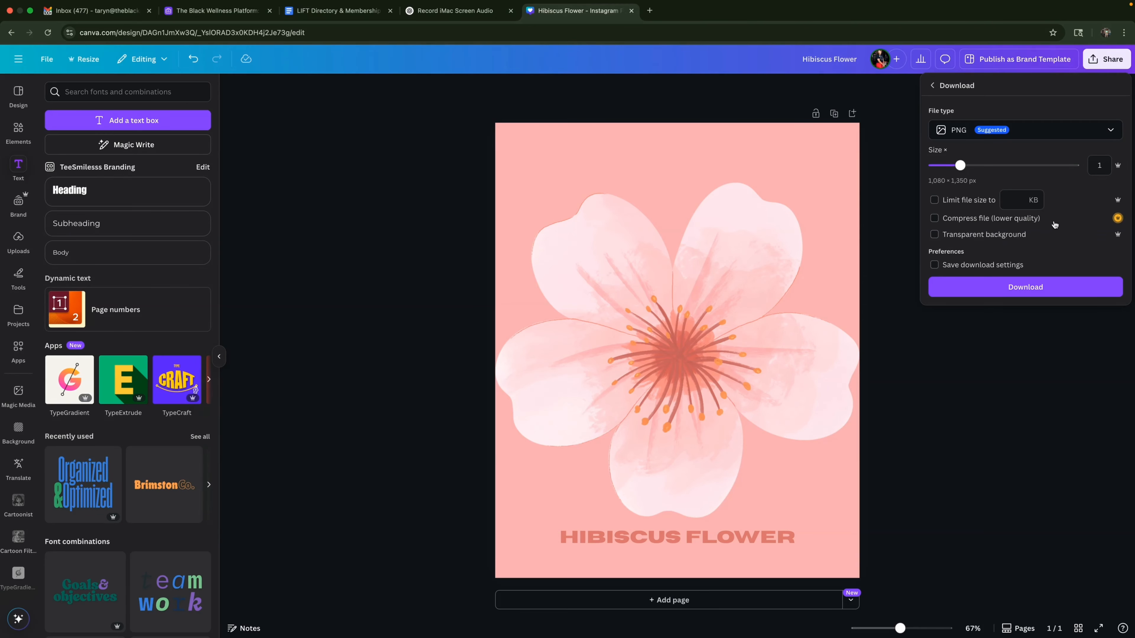
left_click(1058, 290)
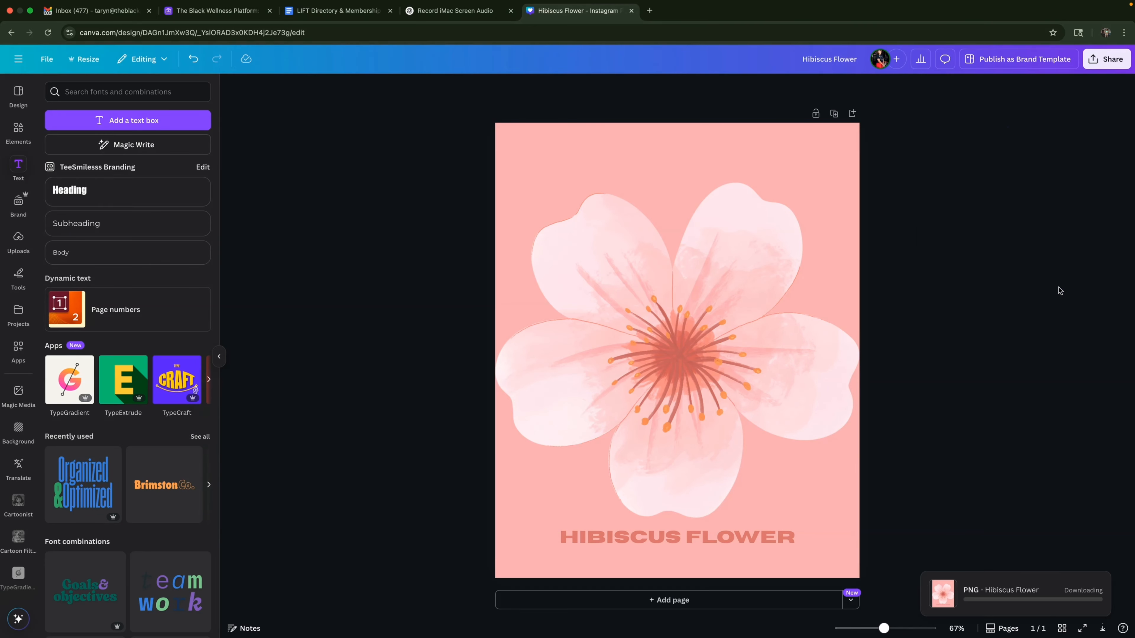